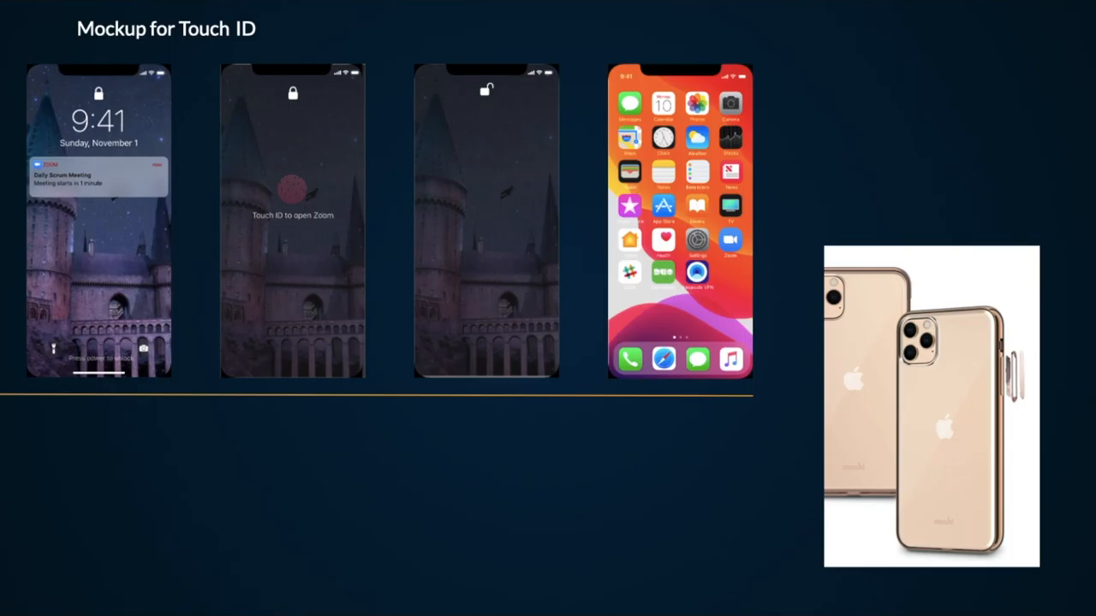
# Show the Prototype 1 user-story slide with its Touch ID story and five bullet points
pyautogui.press('Left')
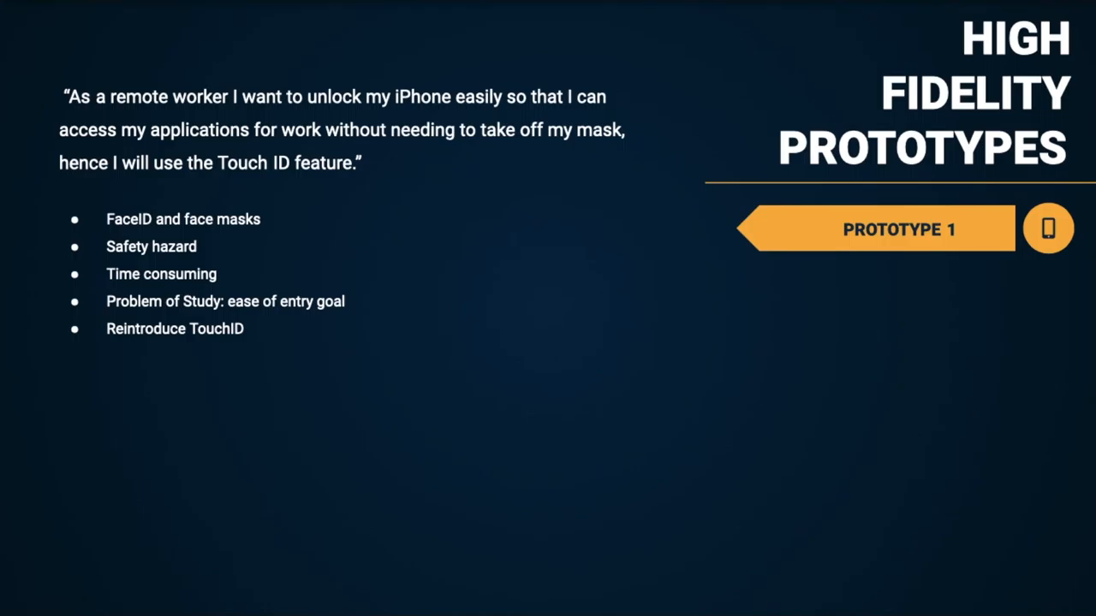
# Advance through the six-screen Prototype 1 overview to the full-size lock-screen mockup
pyautogui.click(945, 476)
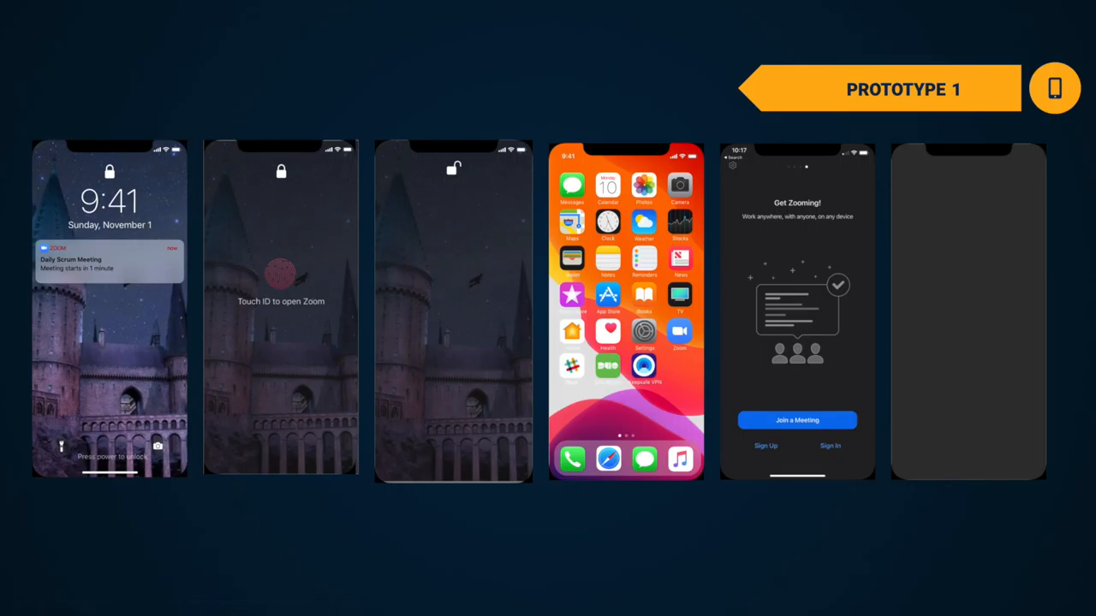
pyautogui.click(944, 477)
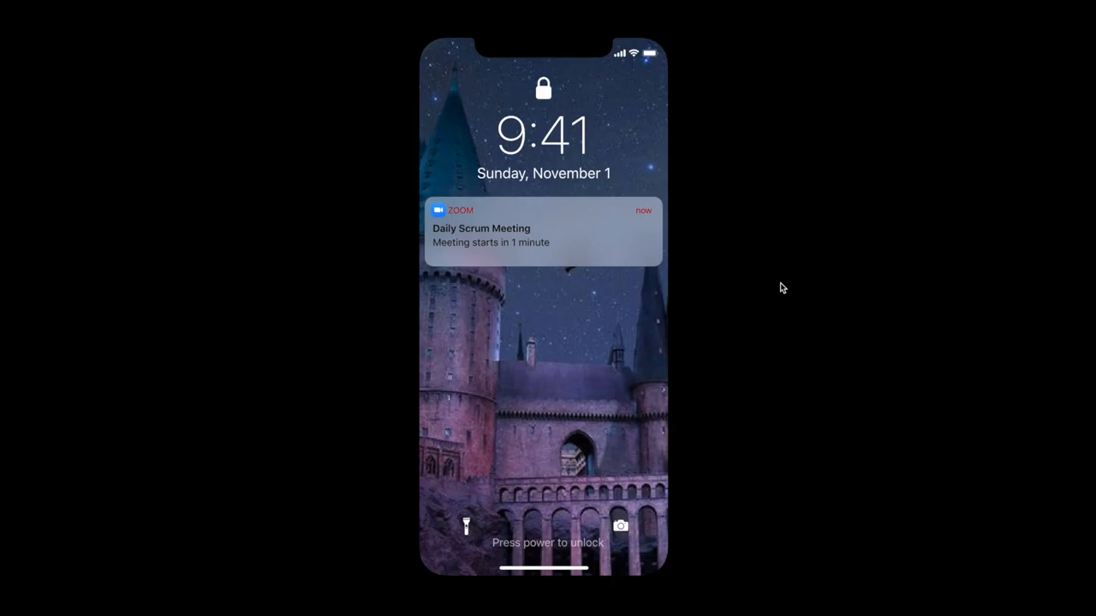
# Unlock via the Zoom notification with Touch ID and launch Zoom from the home screen
pyautogui.click(667, 197)
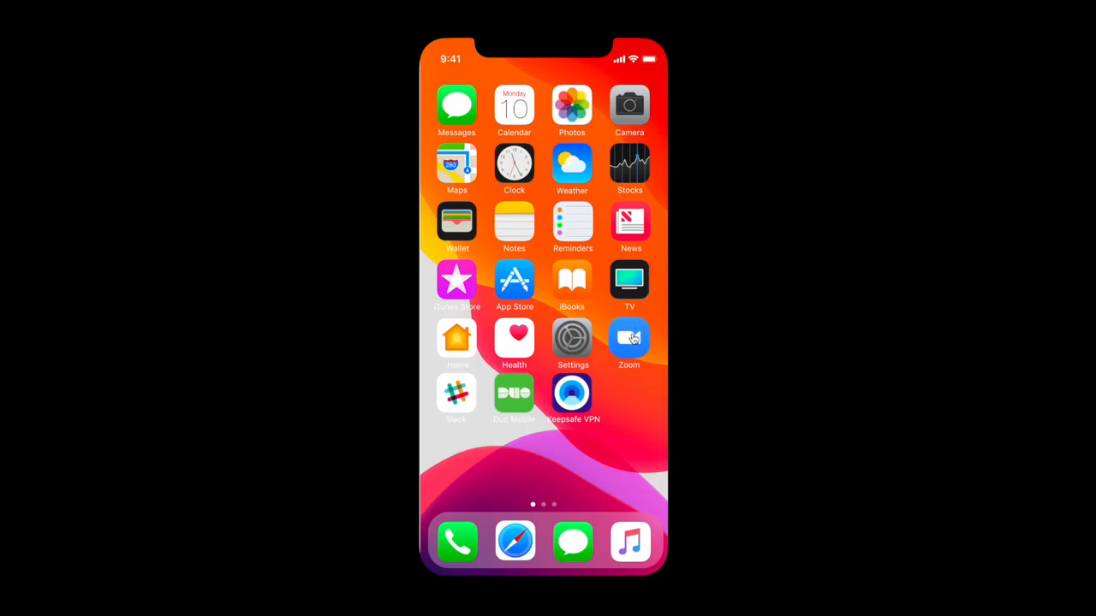
pyautogui.click(631, 339)
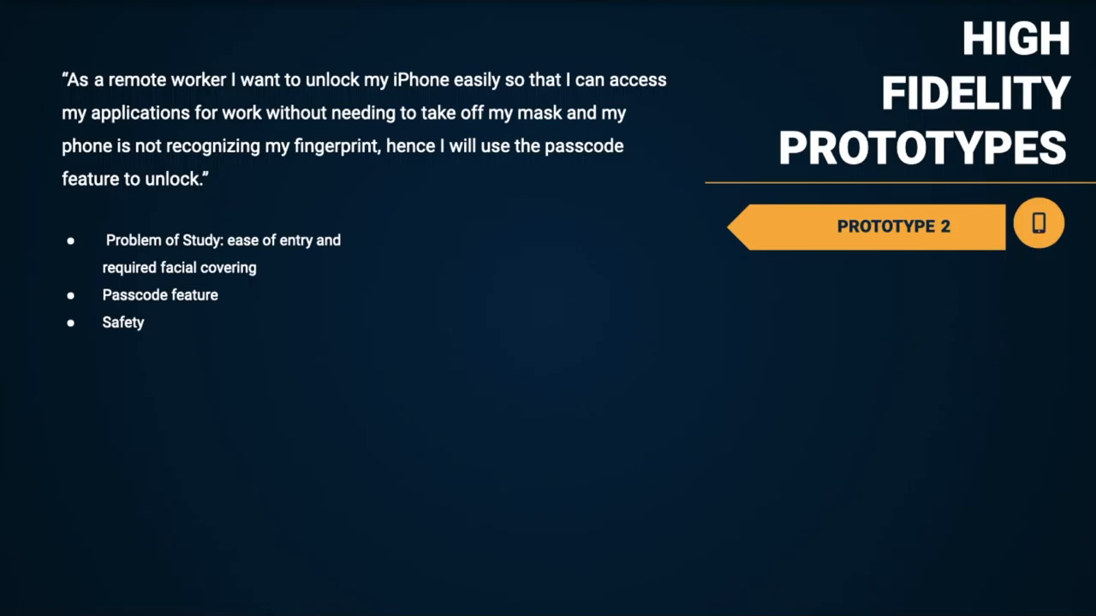
# Advance through the Prototype 2 screen grid to the full-size lock-screen mockup
pyautogui.click(679, 614)
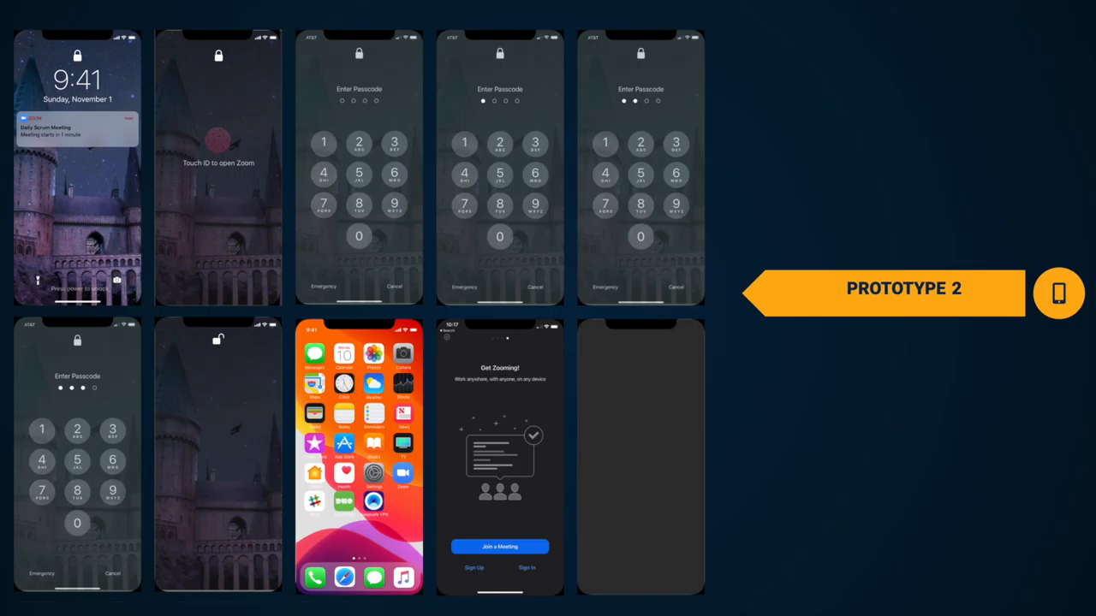
pyautogui.press('Right')
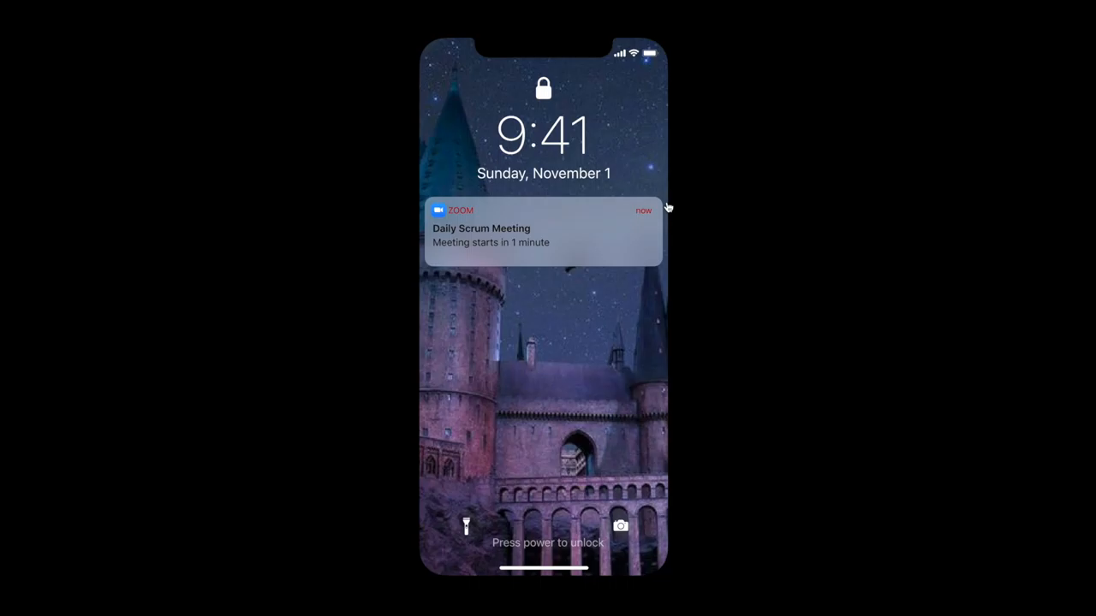
# Unlock from the Zoom notification with a four-digit passcode instead of Touch ID and launch Zoom
pyautogui.click(667, 205)
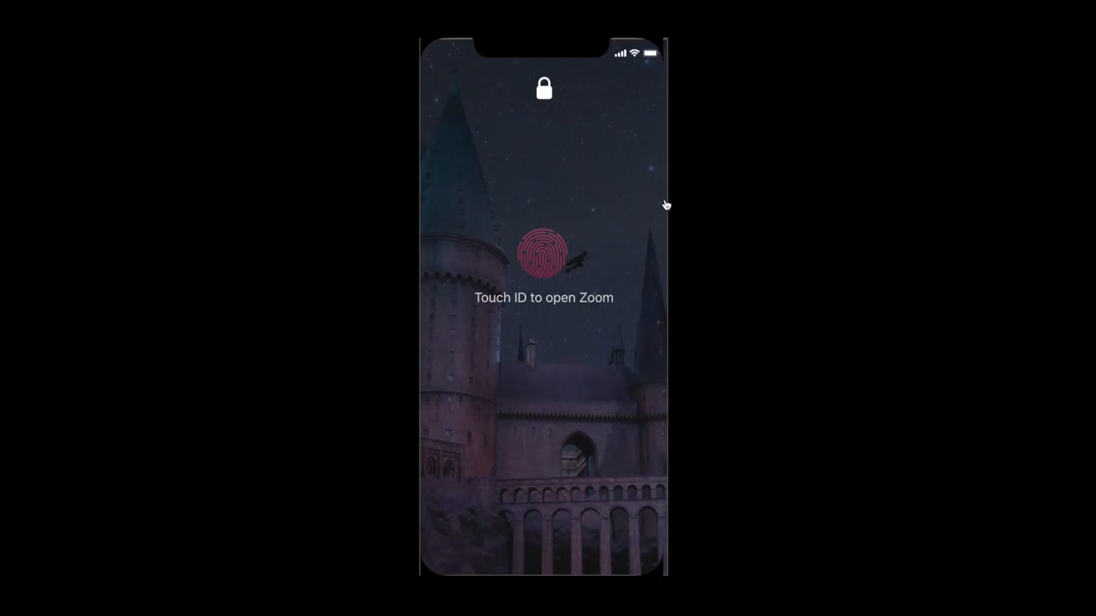
pyautogui.click(666, 204)
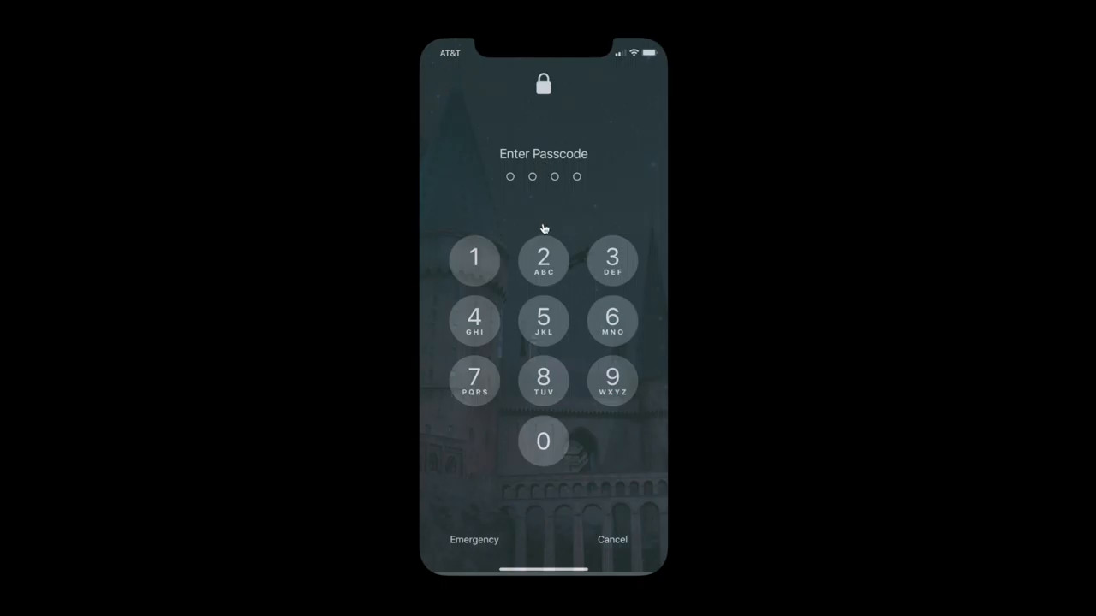
pyautogui.click(538, 269)
pyautogui.click(539, 440)
pyautogui.click(542, 317)
pyautogui.click(548, 402)
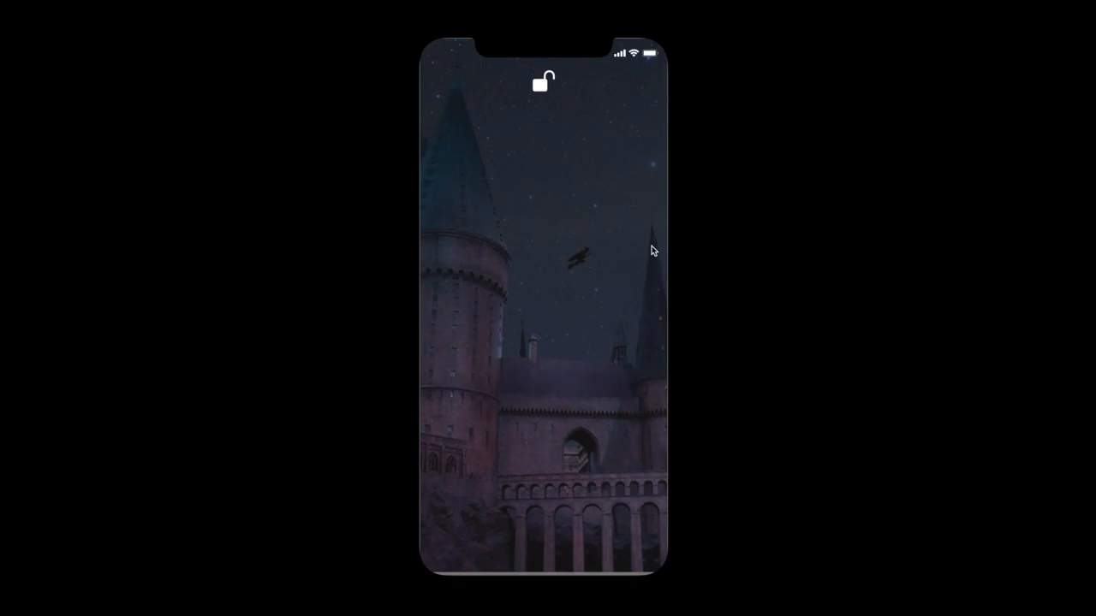
pyautogui.click(626, 355)
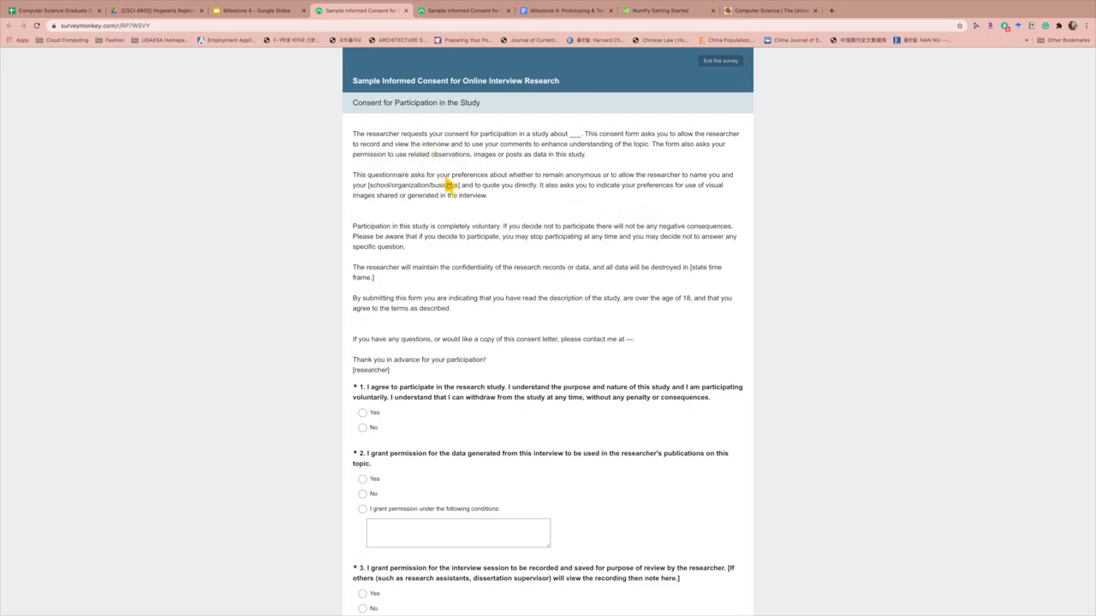
pyautogui.scroll(-2, 635, 326)
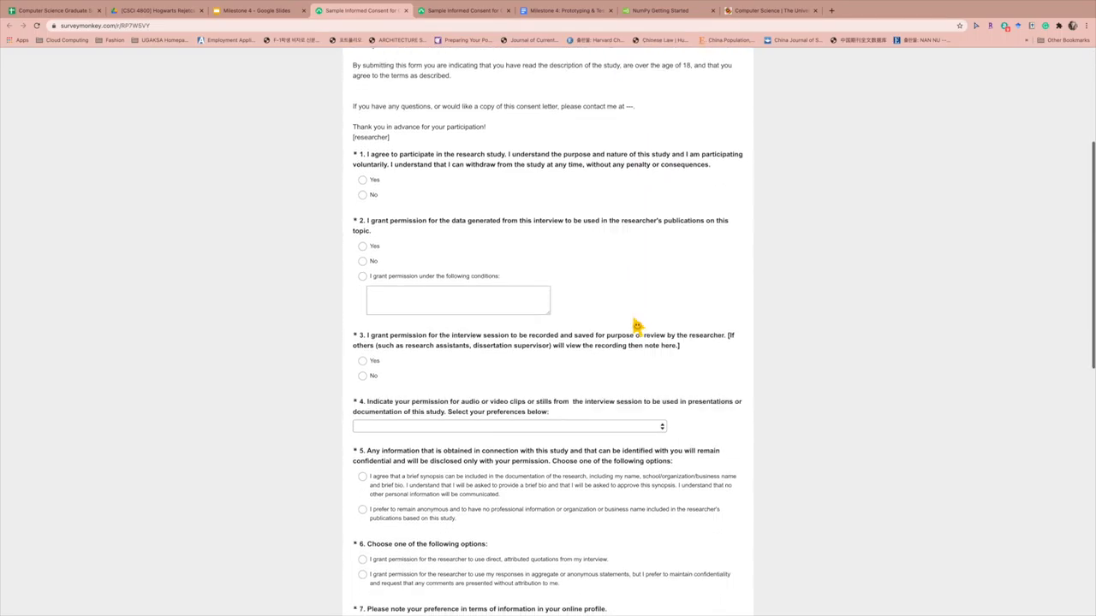
pyautogui.scroll(-1, 637, 326)
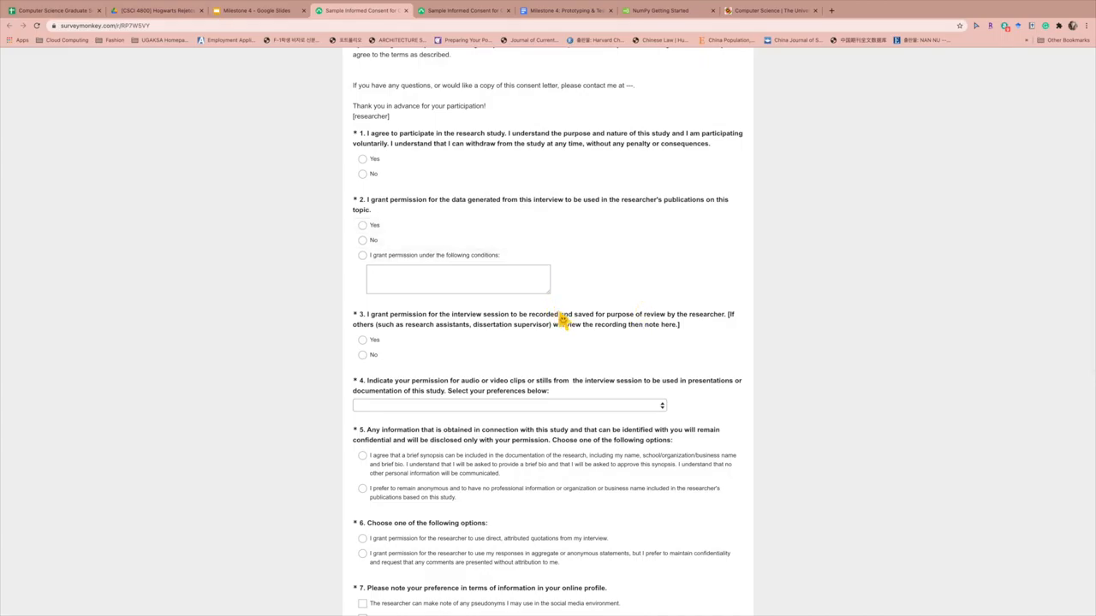
pyautogui.scroll(-1, 565, 385)
pyautogui.scroll(-3, 570, 426)
pyautogui.scroll(-1, 569, 426)
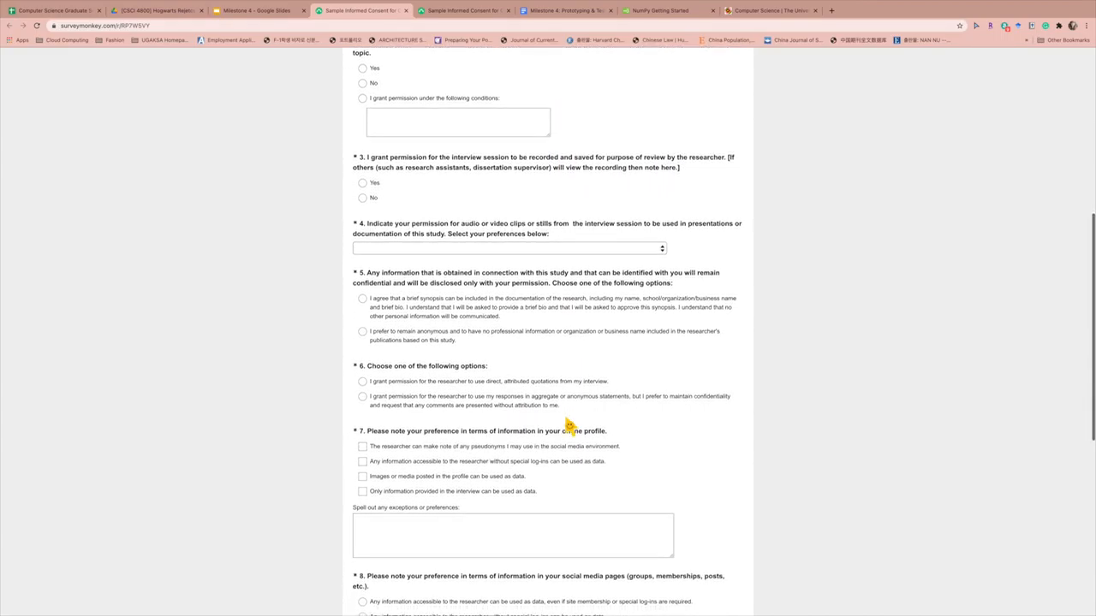
pyautogui.scroll(-5, 569, 426)
pyautogui.scroll(-1, 569, 426)
pyautogui.scroll(-3, 569, 426)
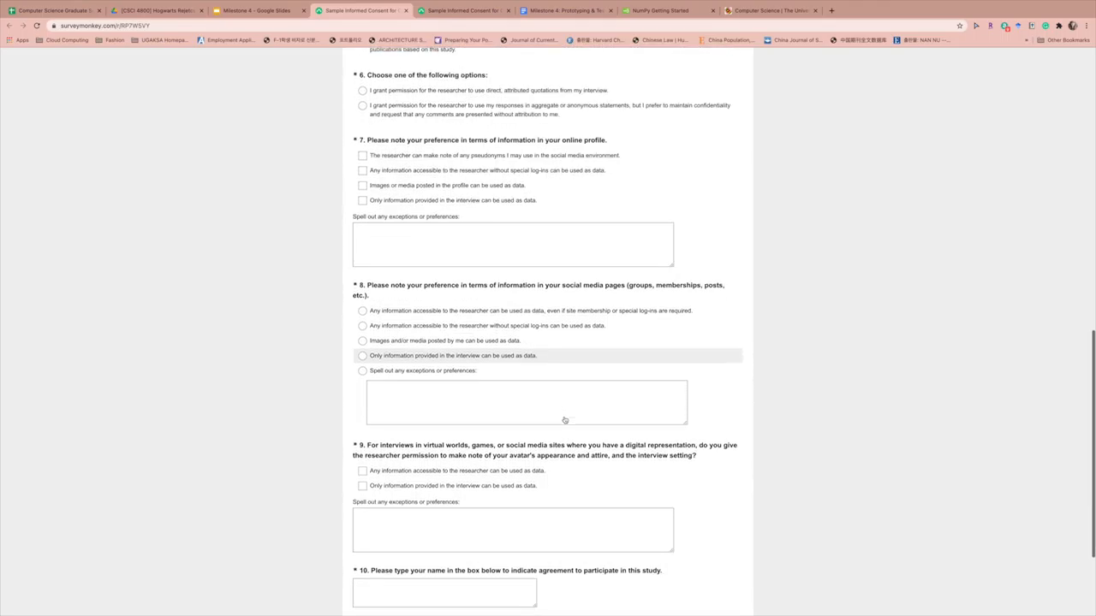
pyautogui.scroll(-4, 570, 426)
pyautogui.scroll(-2, 569, 426)
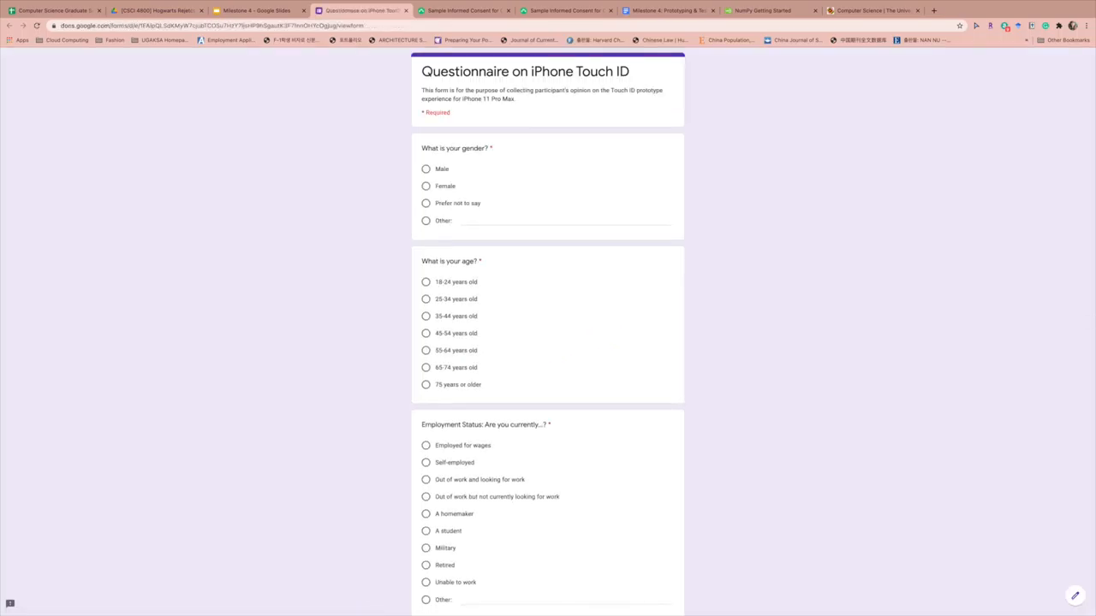
pyautogui.scroll(-1, 720, 209)
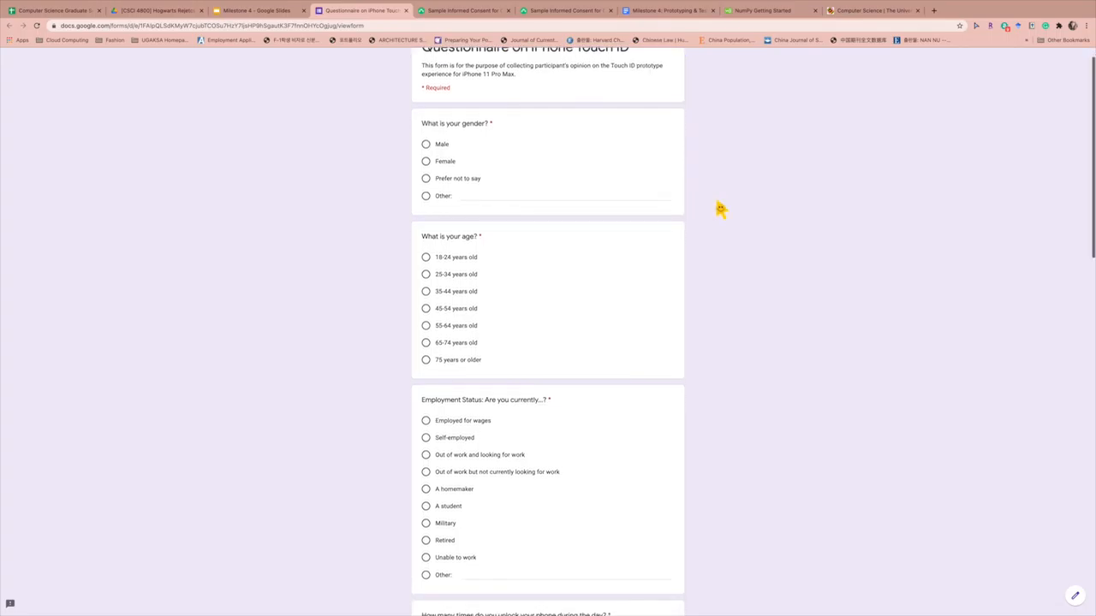
pyautogui.scroll(-1, 721, 209)
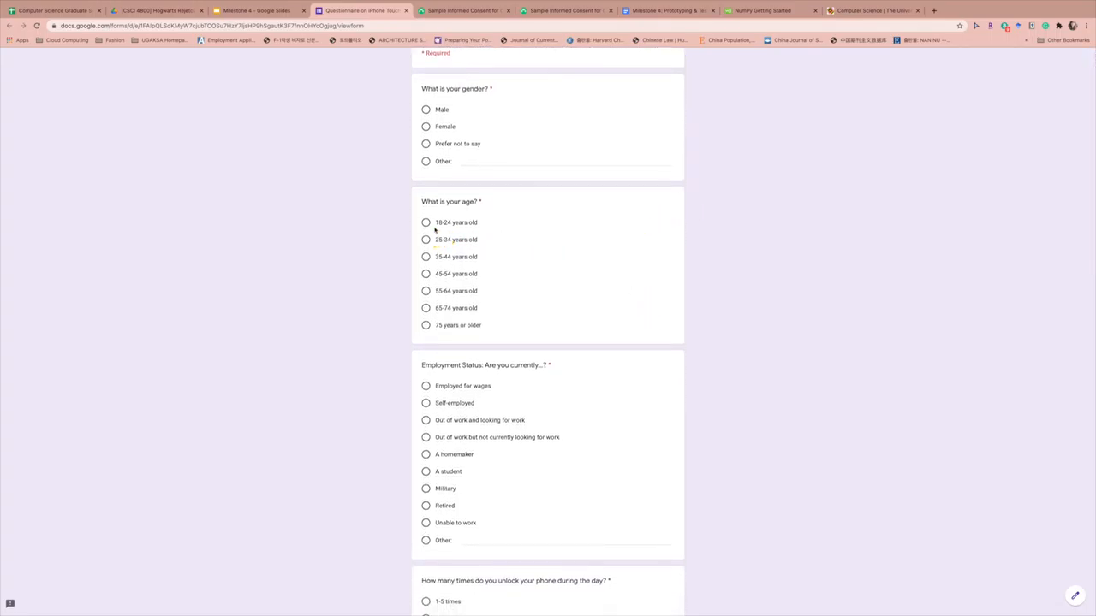
pyautogui.scroll(-3, 718, 265)
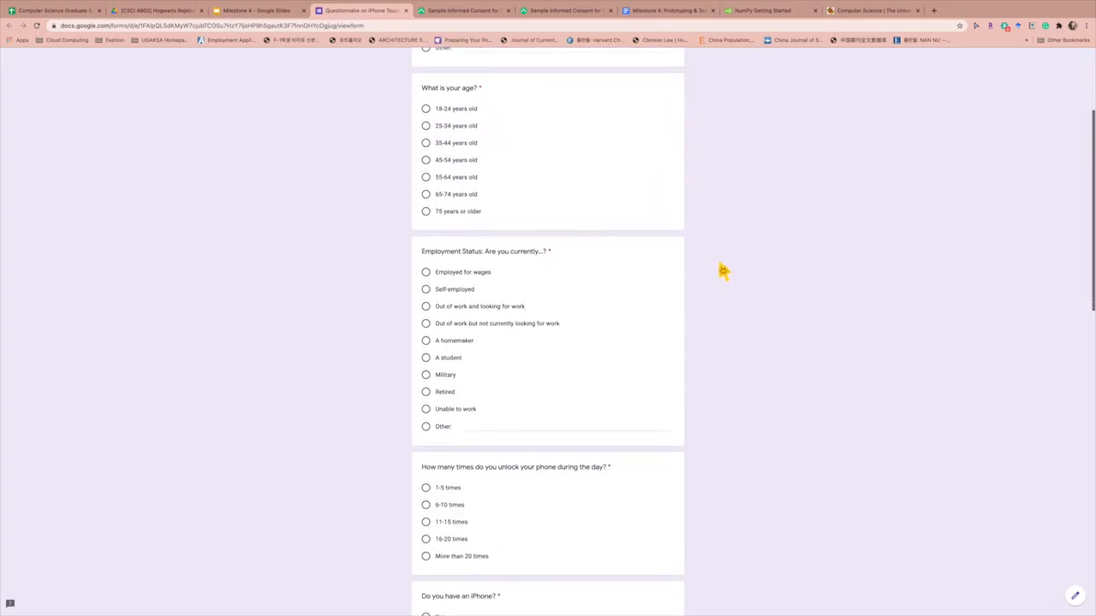
pyautogui.scroll(-2, 613, 284)
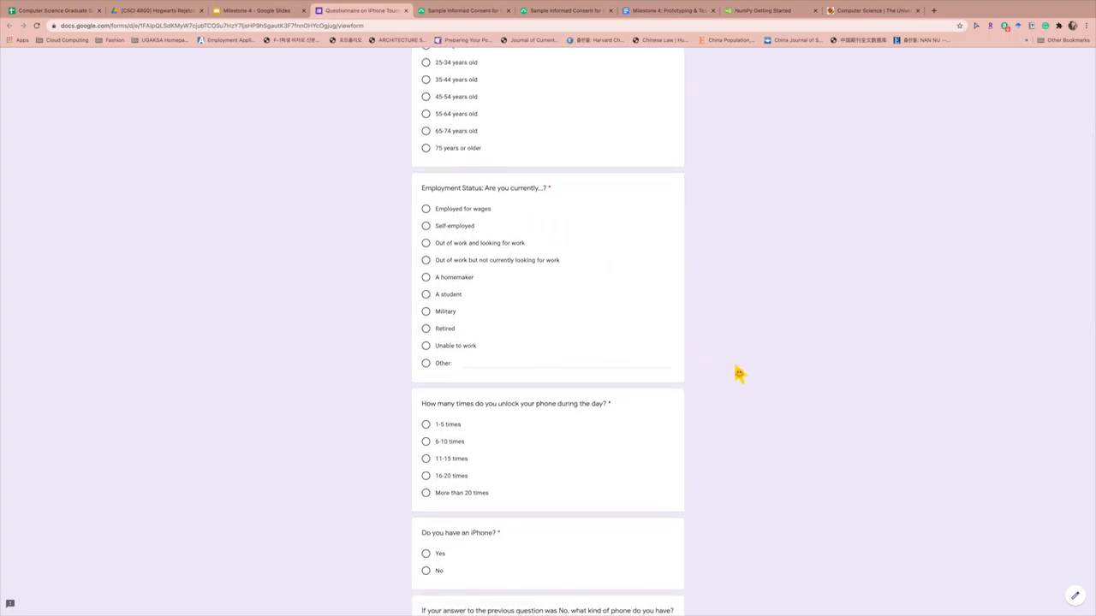
pyautogui.scroll(-2, 739, 374)
pyautogui.scroll(-1, 738, 374)
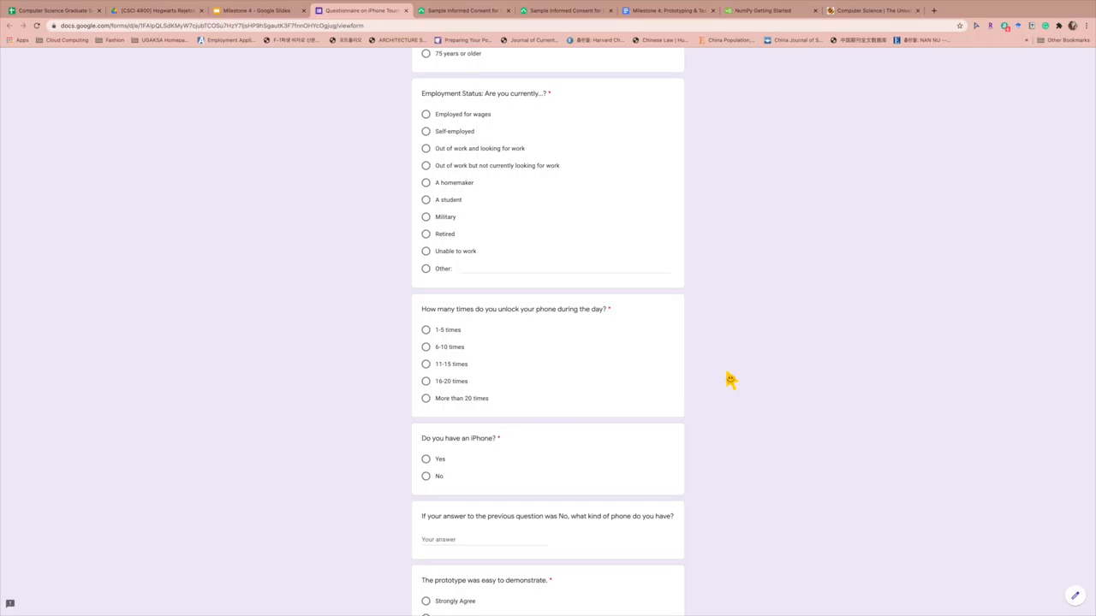
pyautogui.scroll(-1, 728, 379)
pyautogui.scroll(-2, 728, 379)
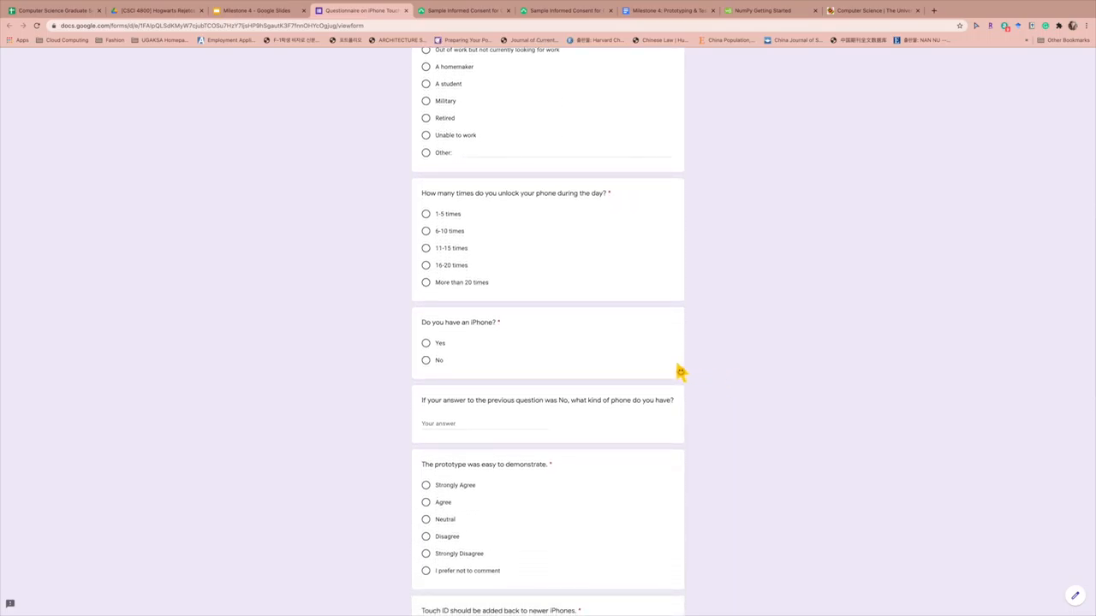
pyautogui.scroll(-2, 679, 371)
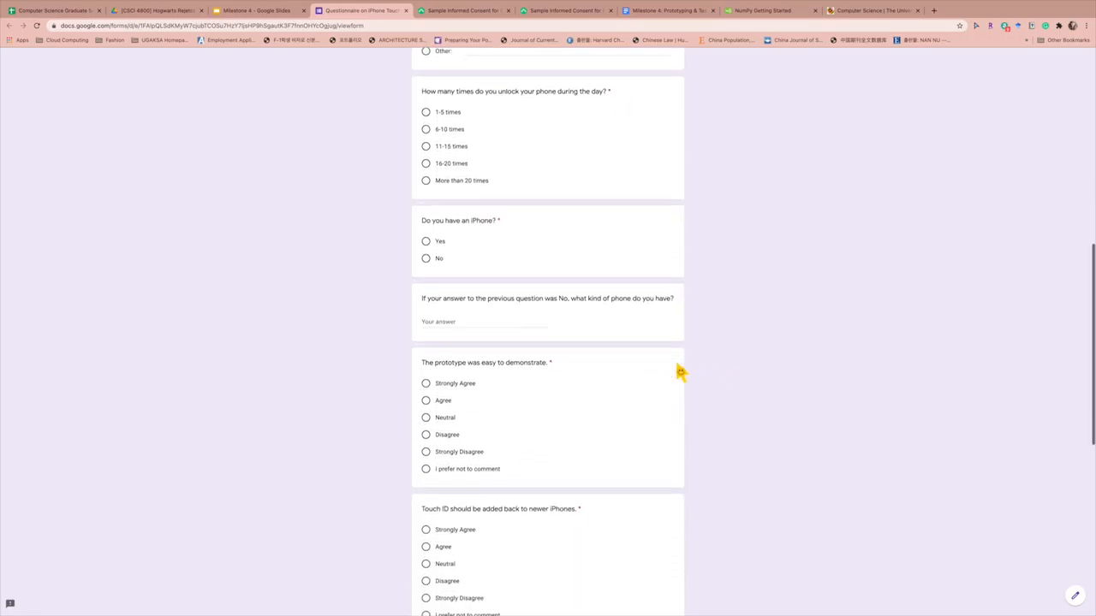
pyautogui.scroll(-1, 679, 371)
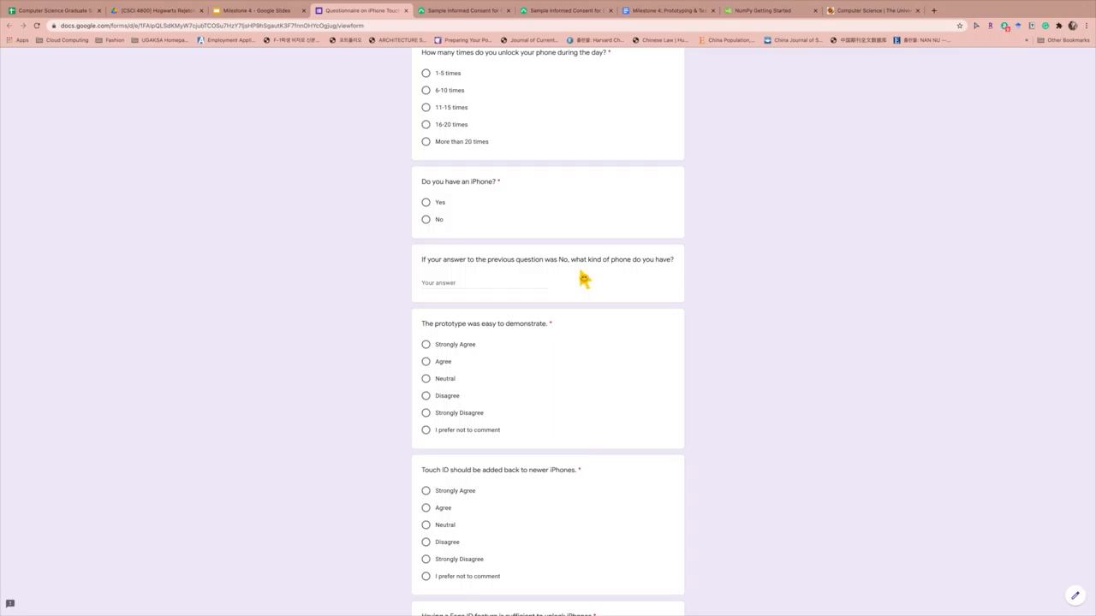
pyautogui.scroll(-3, 654, 301)
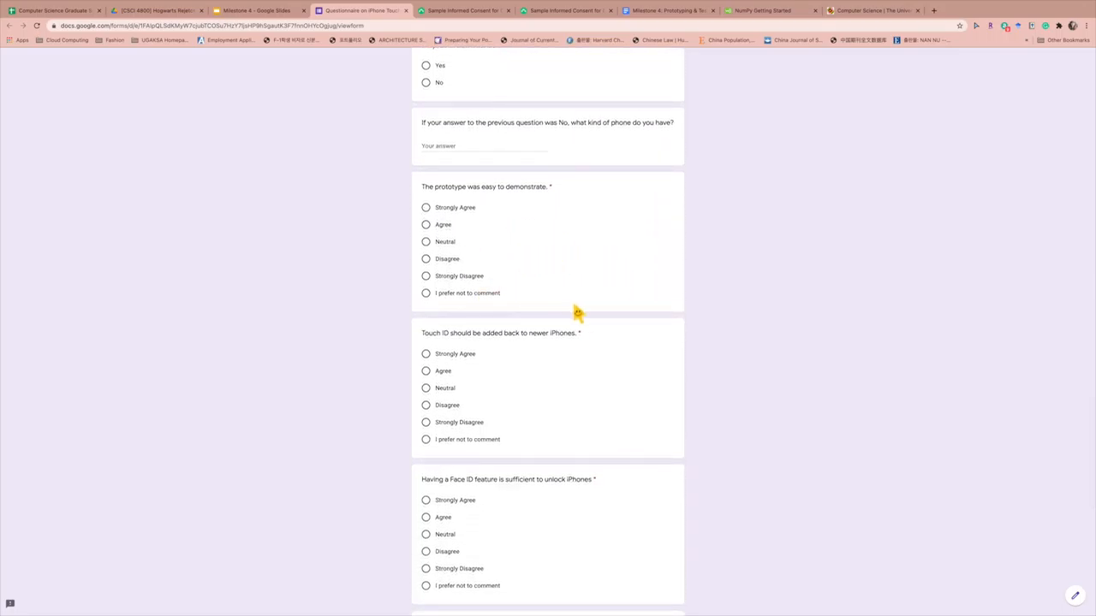
pyautogui.scroll(-2, 676, 265)
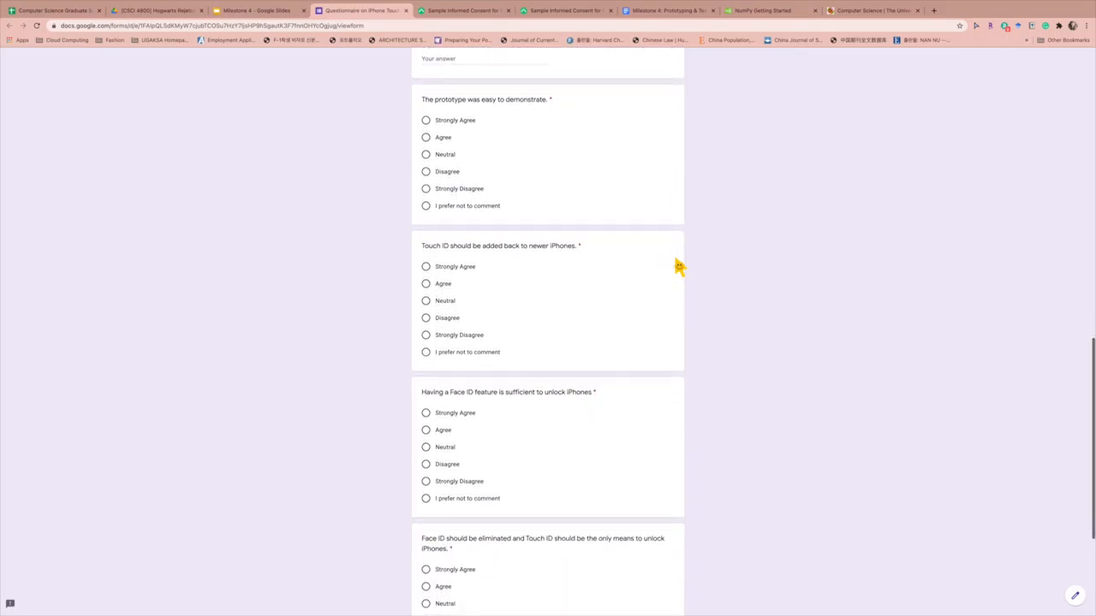
pyautogui.scroll(-1, 648, 283)
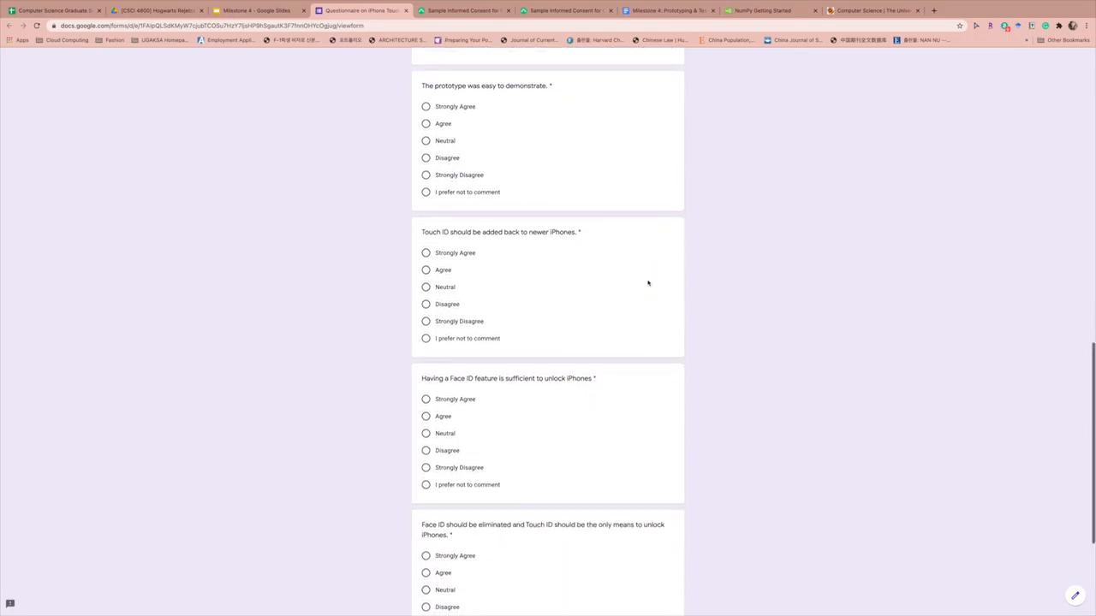
pyautogui.scroll(-1, 648, 283)
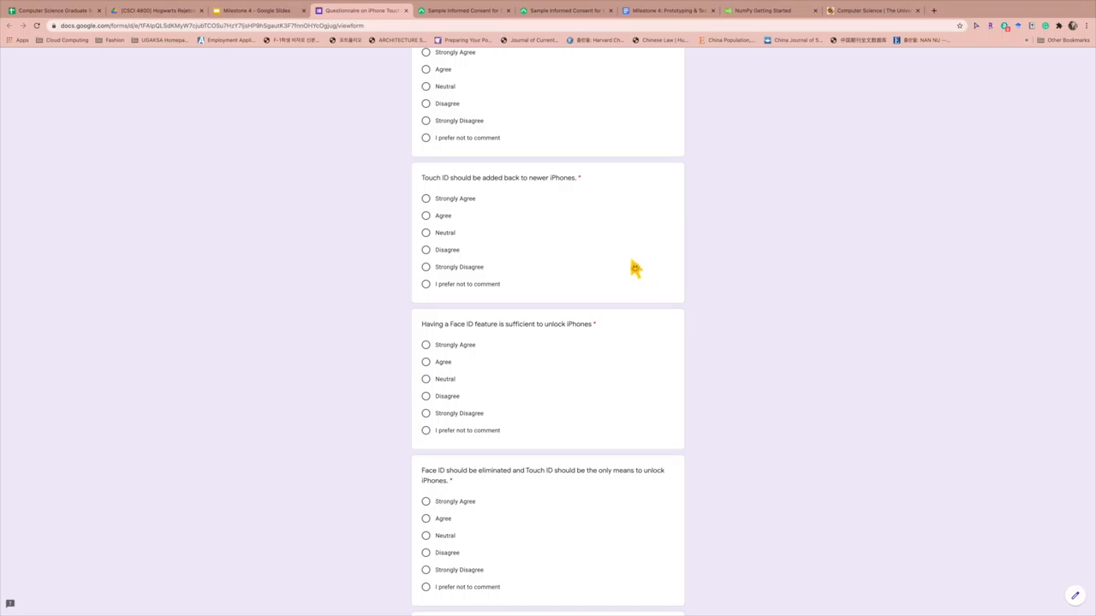
pyautogui.scroll(-2, 631, 296)
pyautogui.scroll(-2, 630, 296)
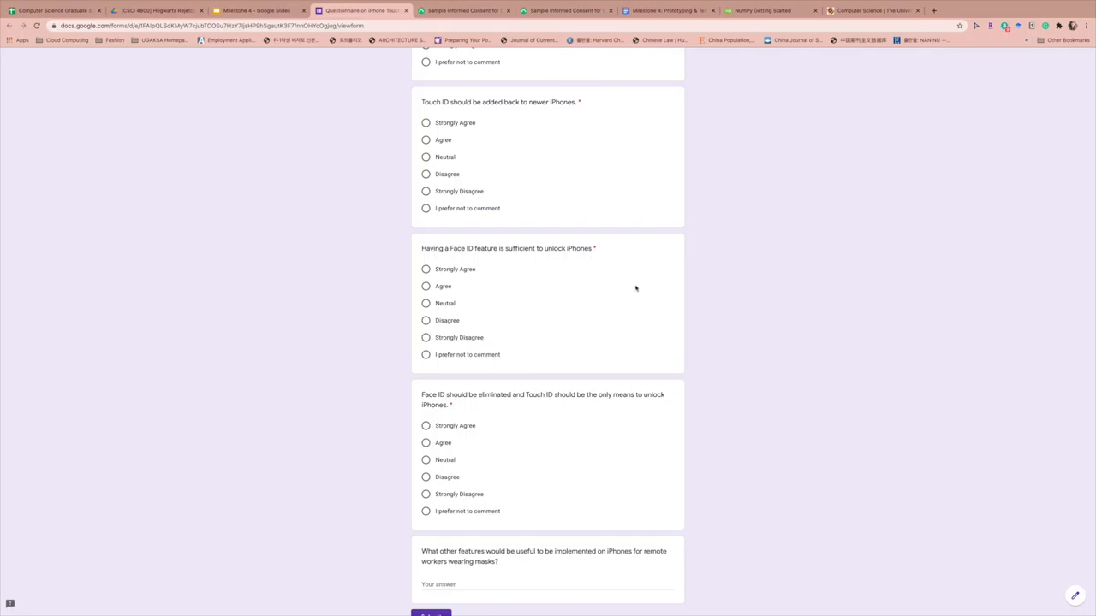
pyautogui.scroll(-2, 664, 309)
pyautogui.scroll(-2, 668, 316)
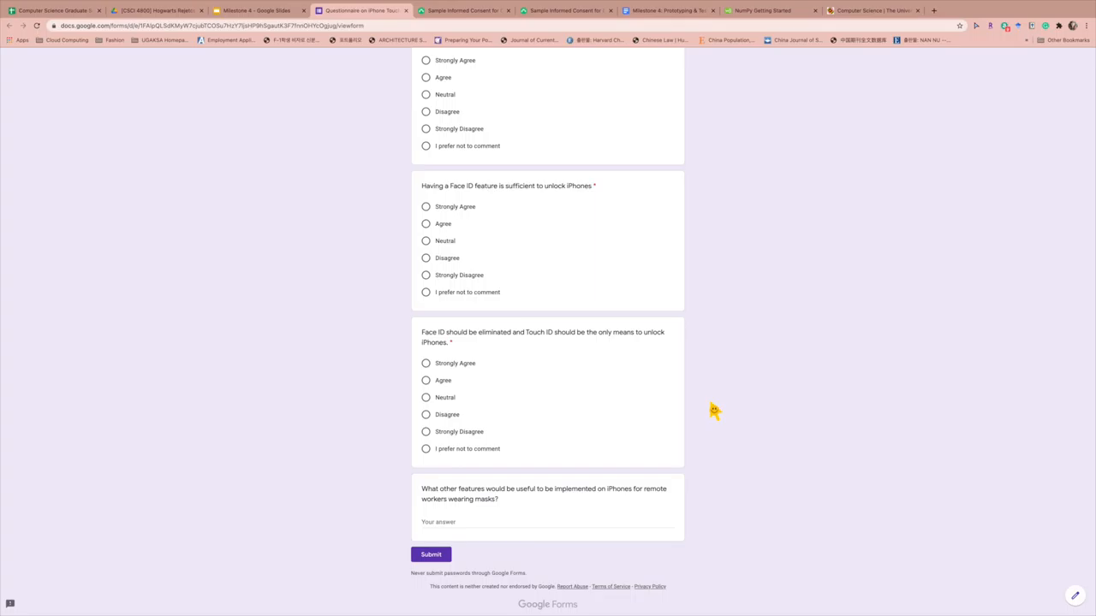
pyautogui.scroll(-1, 690, 456)
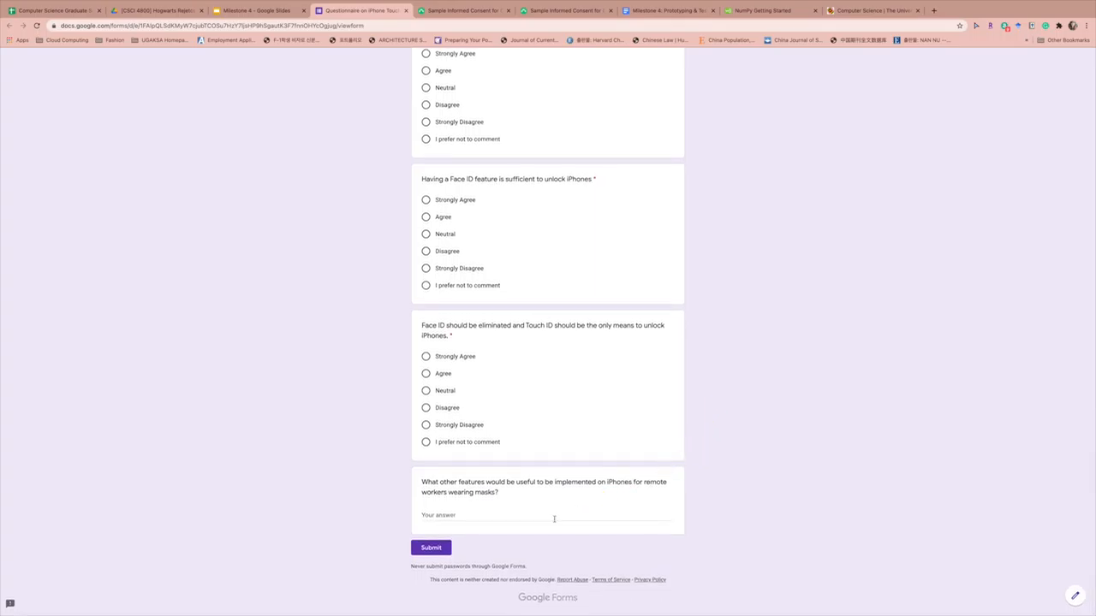